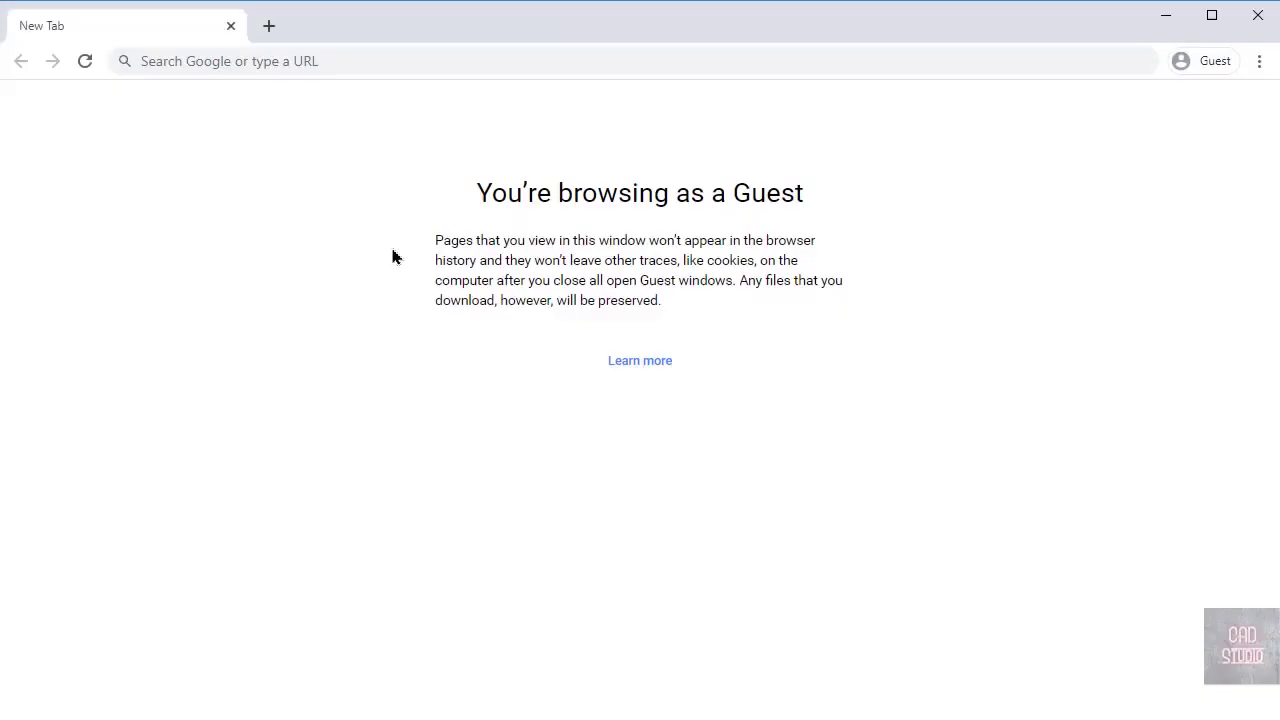
# - Search for 'autocad 2020 student version' and open Autodesk's Free Student Software Downloads page
pyautogui.click(385, 62)
pyautogui.write('autocad 2020 student version')
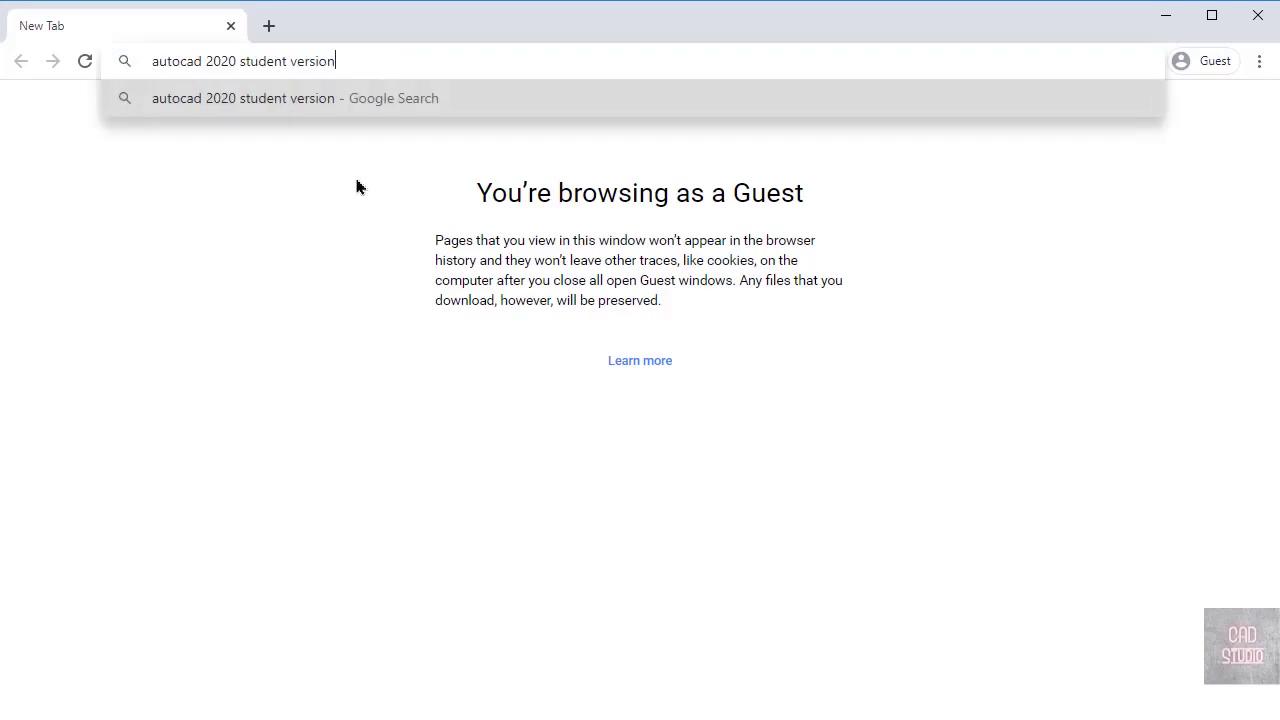
pyautogui.click(286, 99)
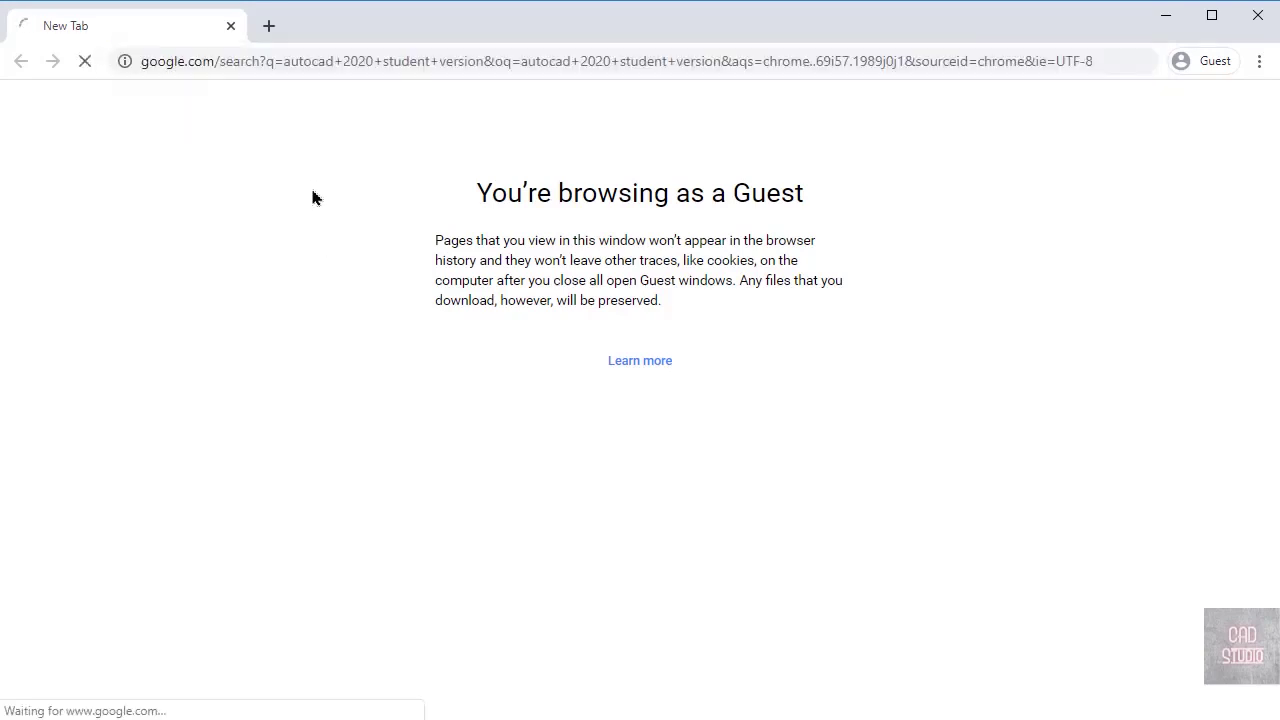
pyautogui.click(360, 332)
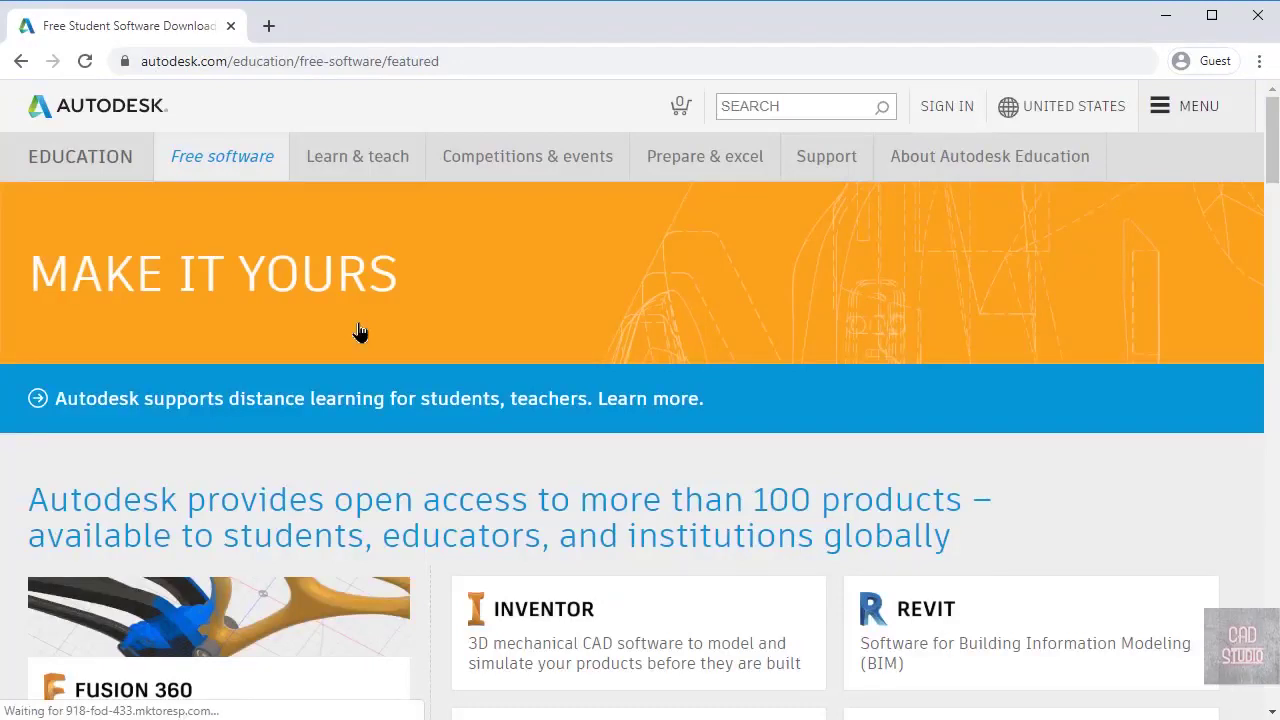
# - Scroll down the free software page and open the AutoCAD card
pyautogui.scroll(-1, 643, 327)
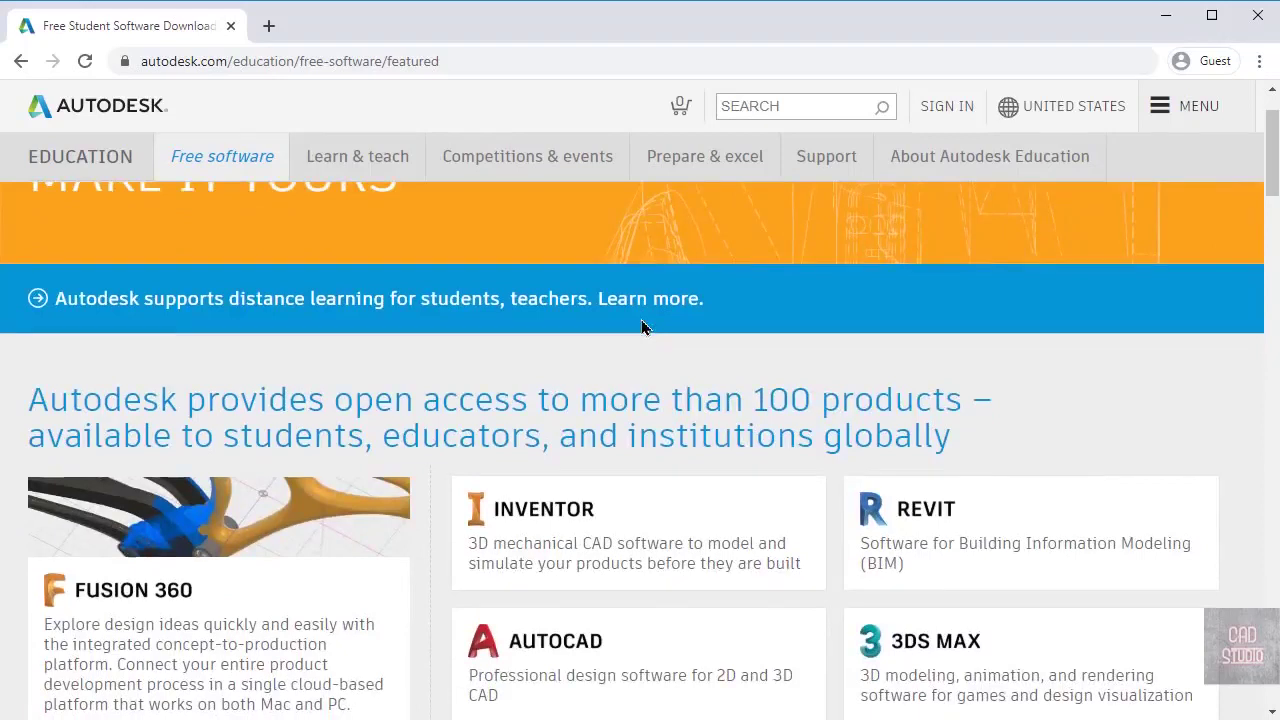
pyautogui.scroll(-1, 643, 327)
pyautogui.scroll(-1, 643, 327)
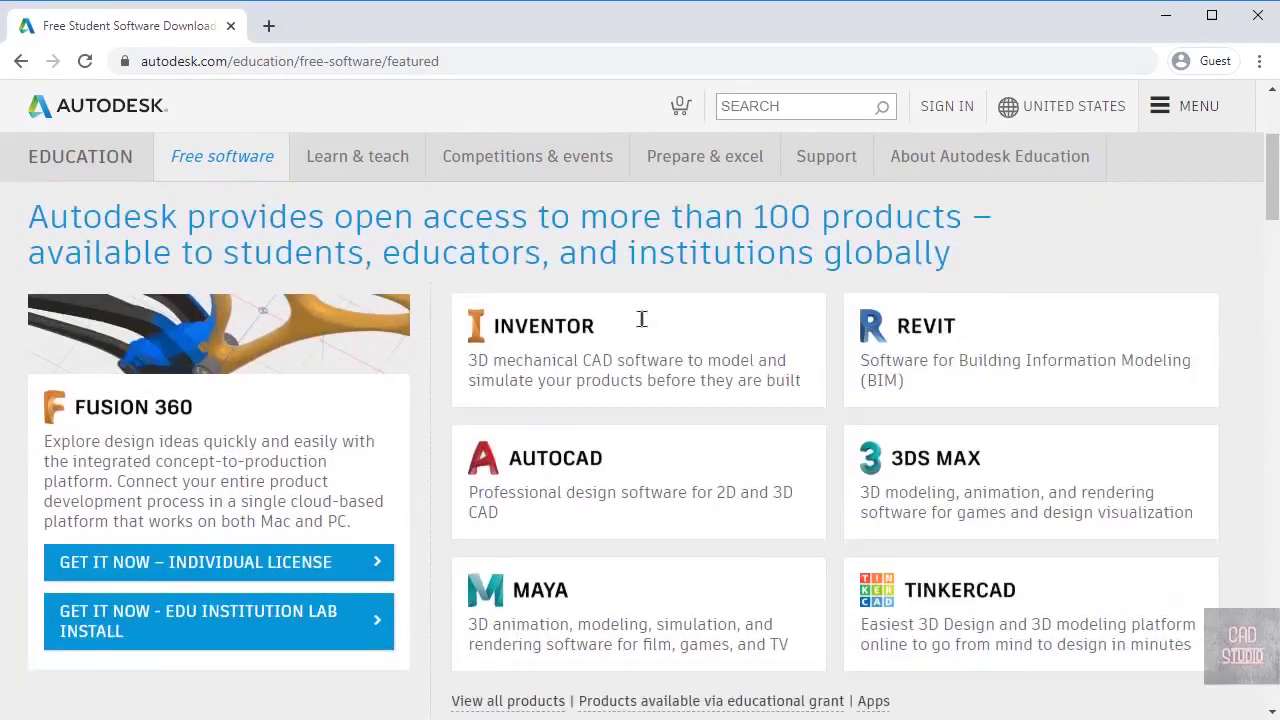
pyautogui.click(557, 457)
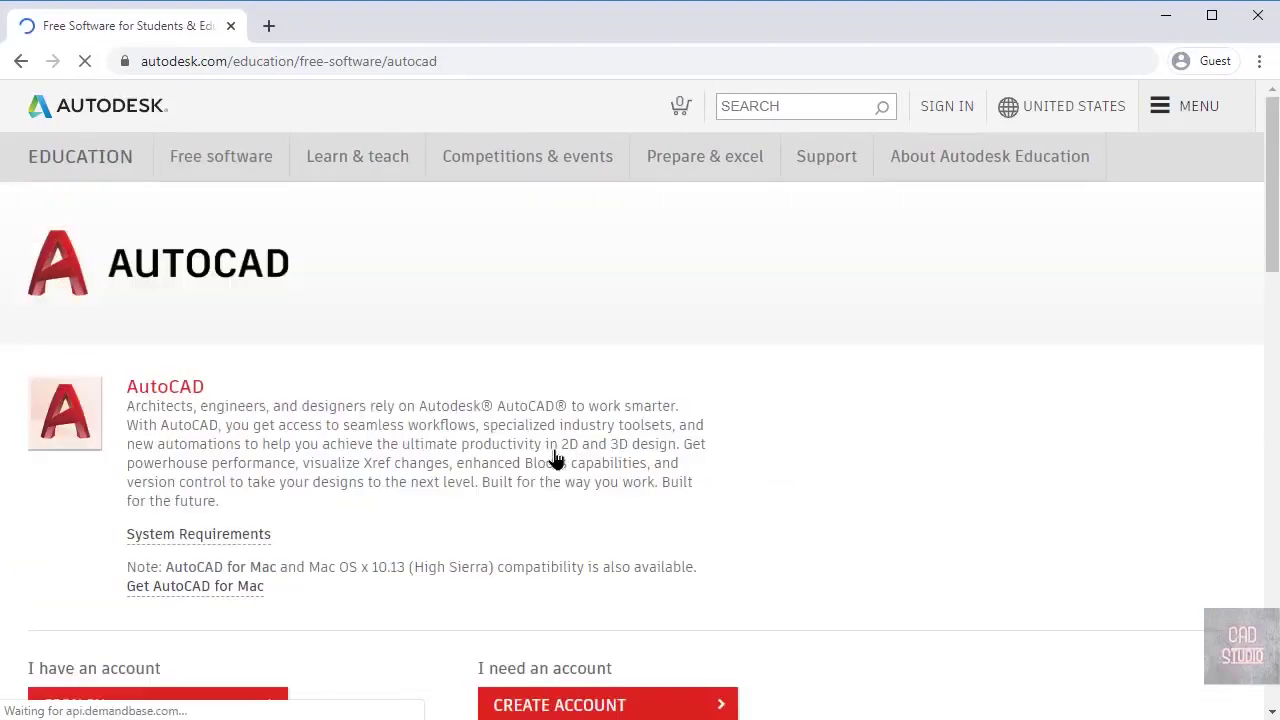
# - Scroll down the AutoCAD page and choose CREATE ACCOUNT under 'I need an account'
pyautogui.scroll(-2, 557, 457)
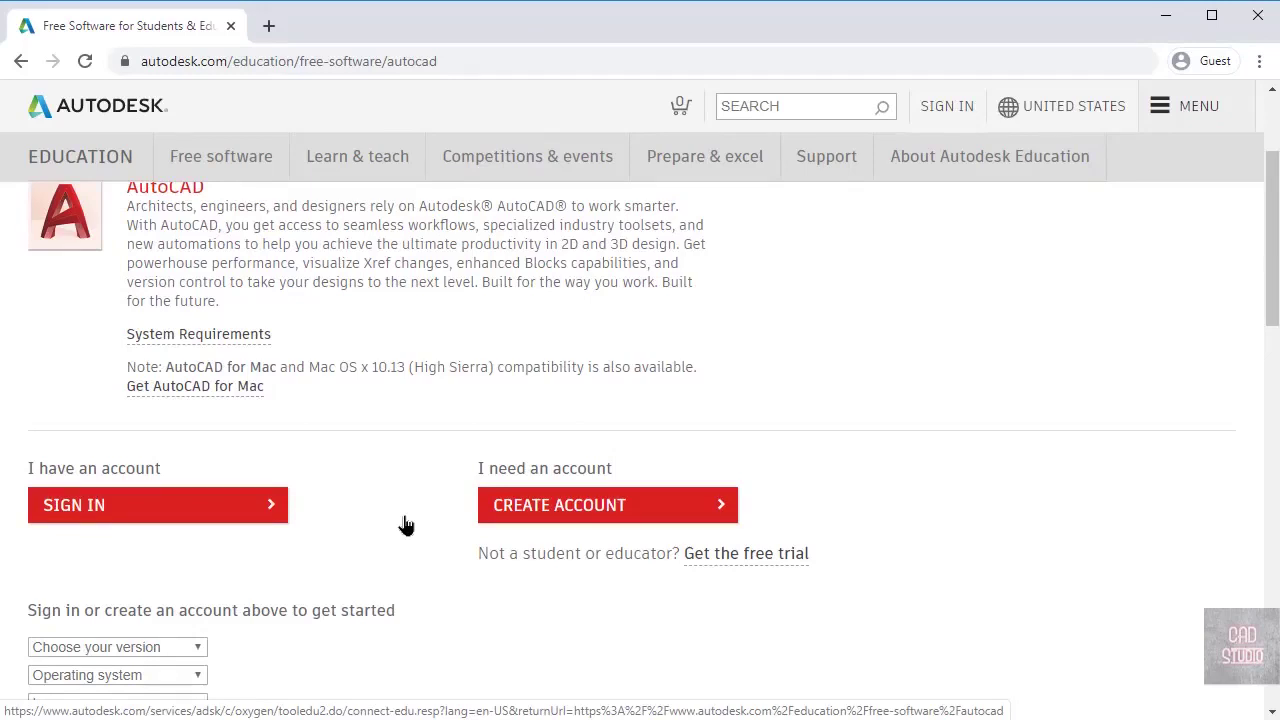
pyautogui.click(667, 514)
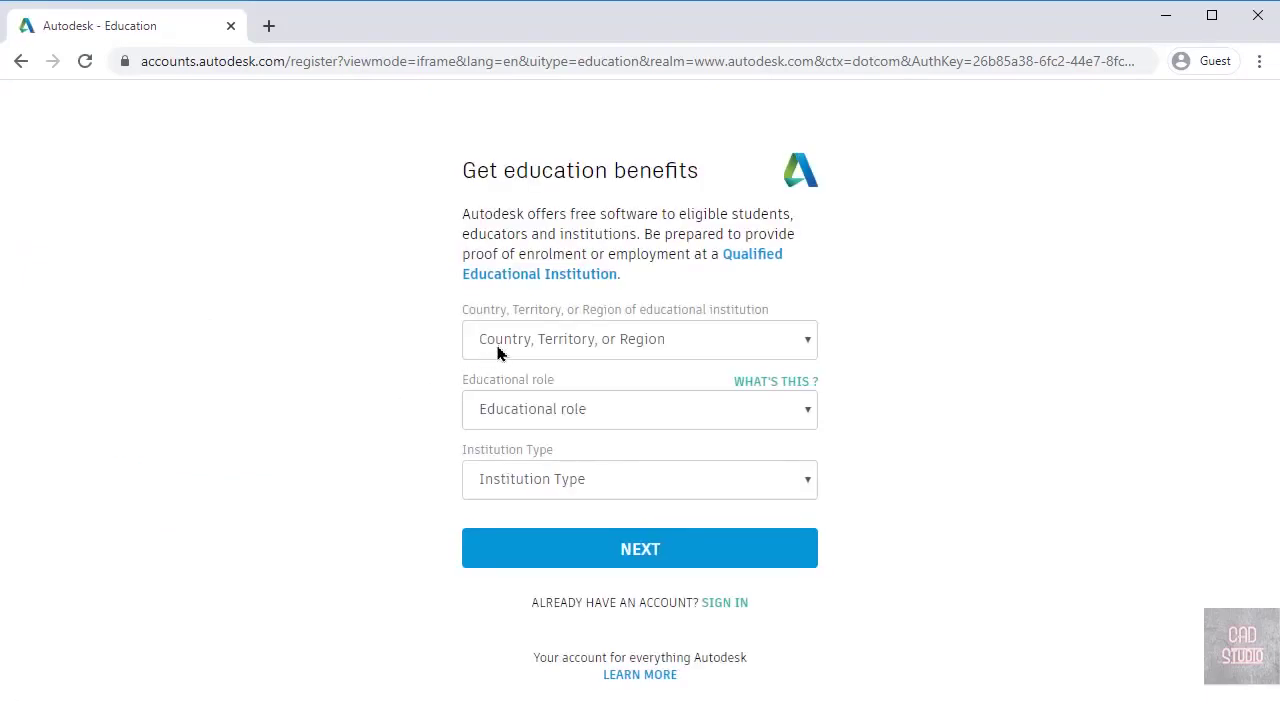
pyautogui.click(786, 411)
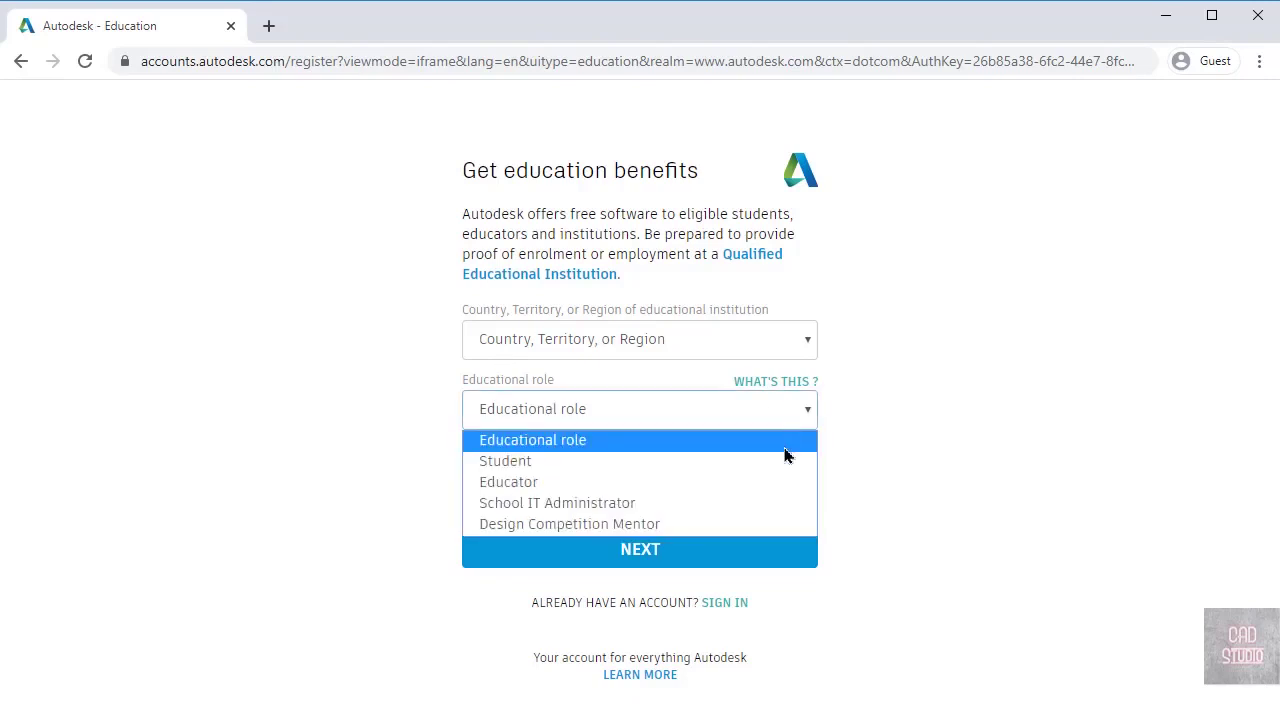
pyautogui.click(1010, 460)
pyautogui.click(794, 489)
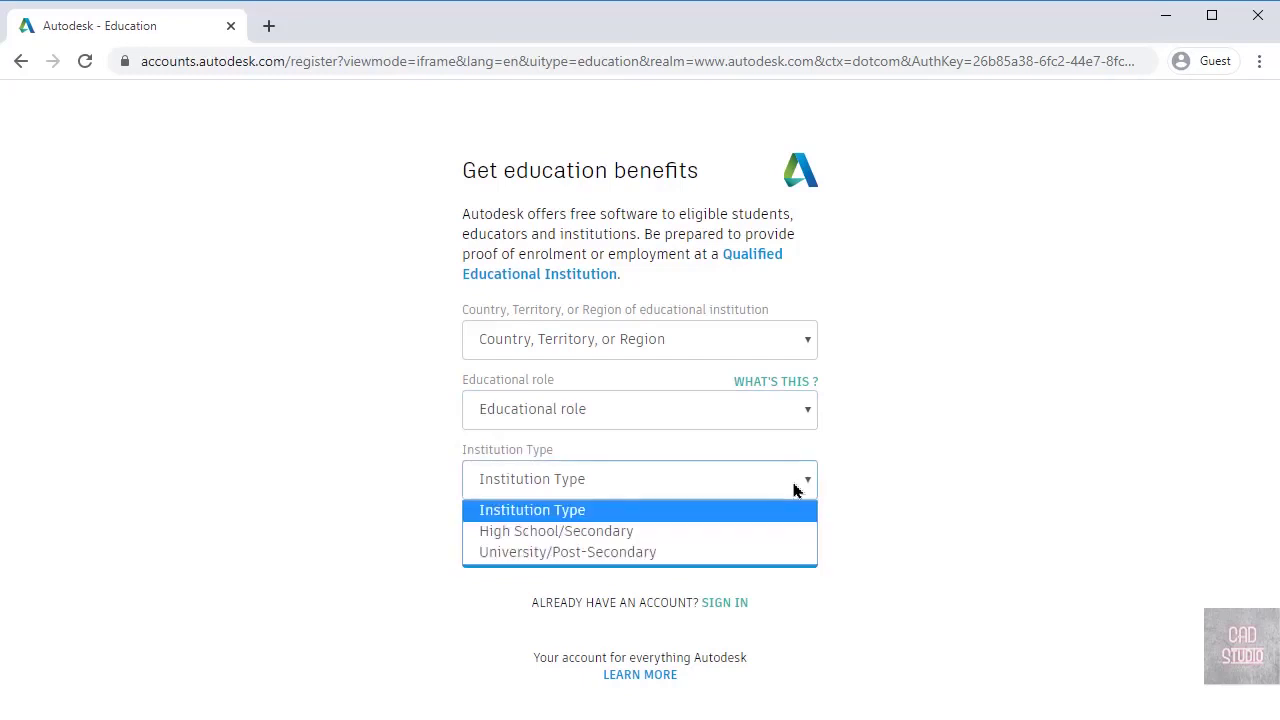
pyautogui.click(948, 459)
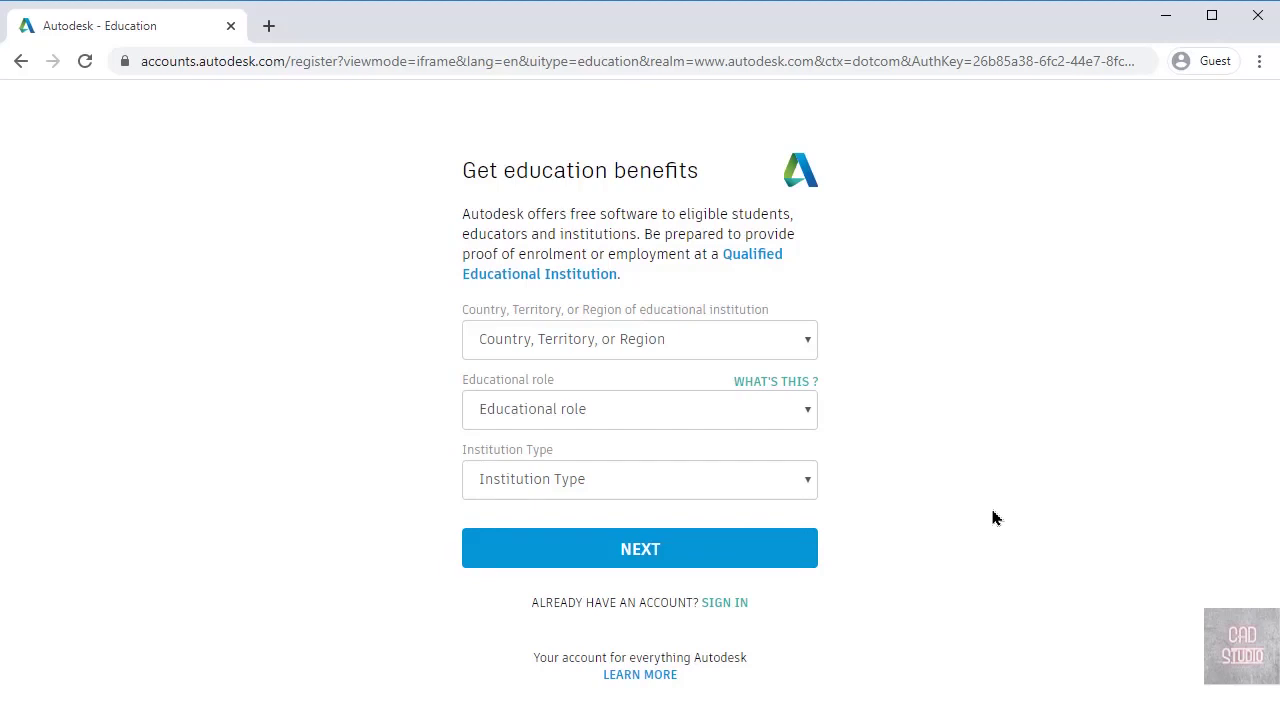
pyautogui.click(17, 62)
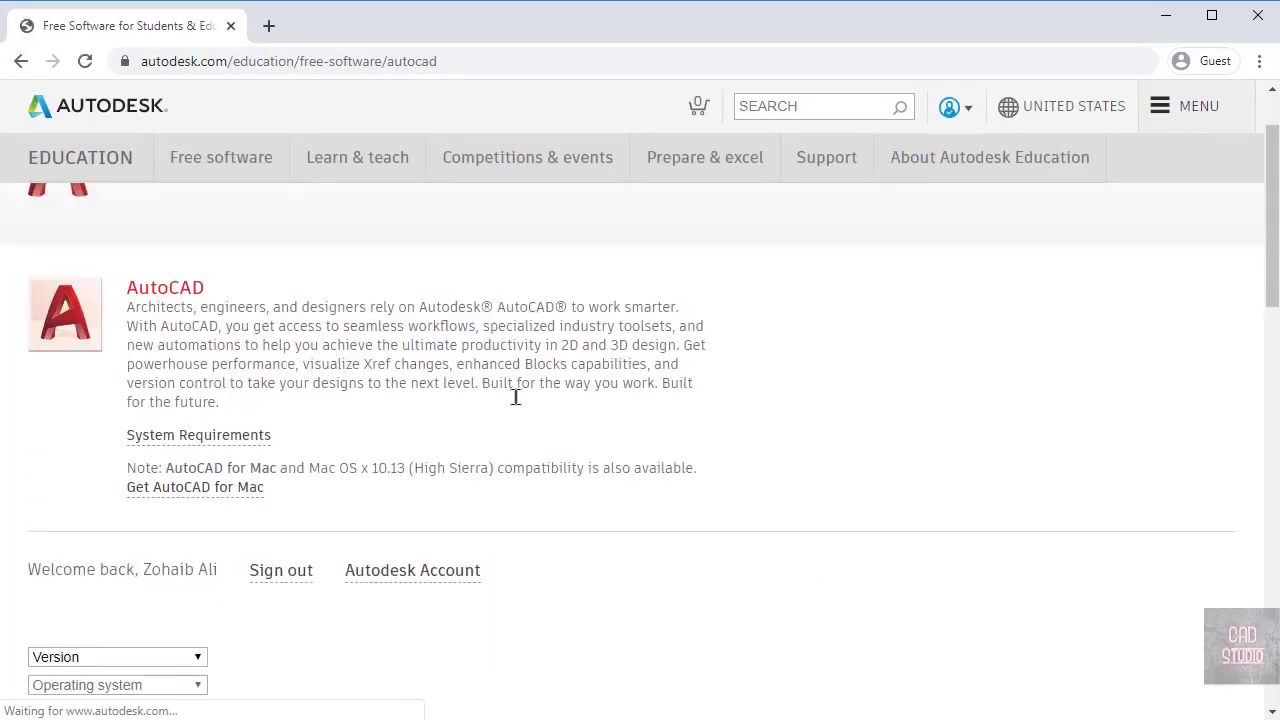
# - Scroll to the download selectors and expand the Version list showing AutoCAD 2018–2021
pyautogui.scroll(-1, 515, 397)
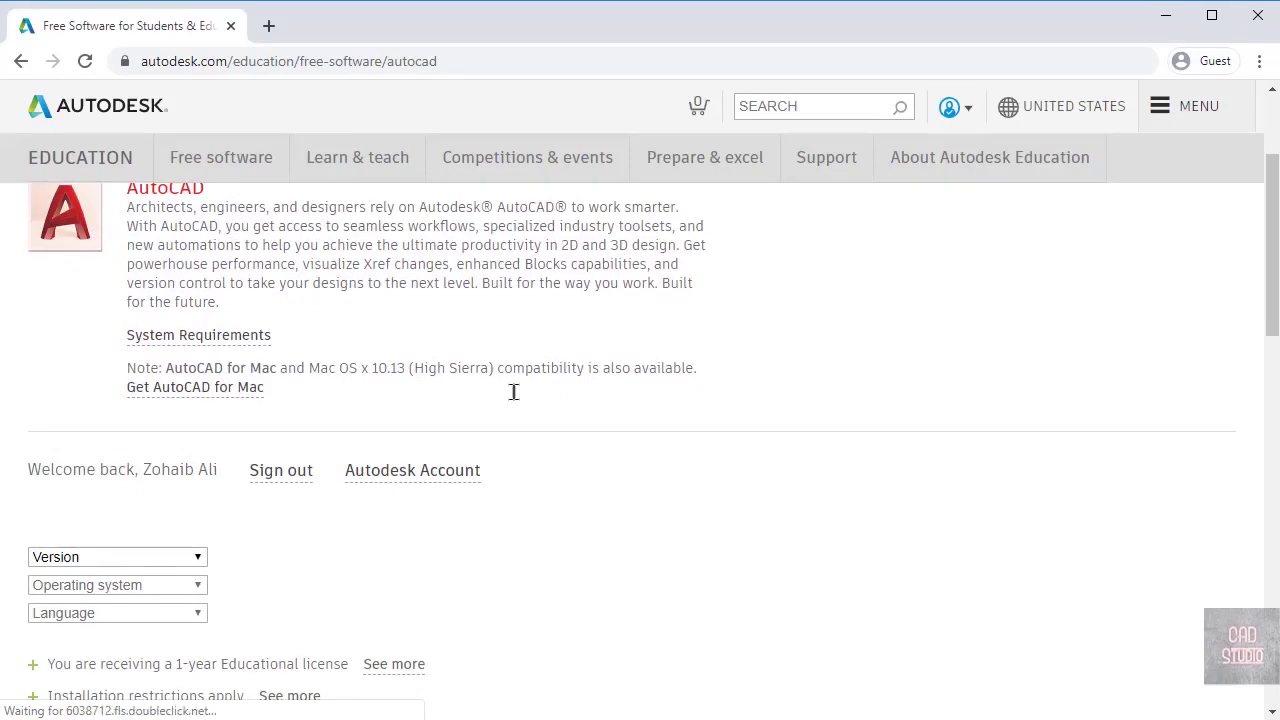
pyautogui.scroll(-1, 513, 391)
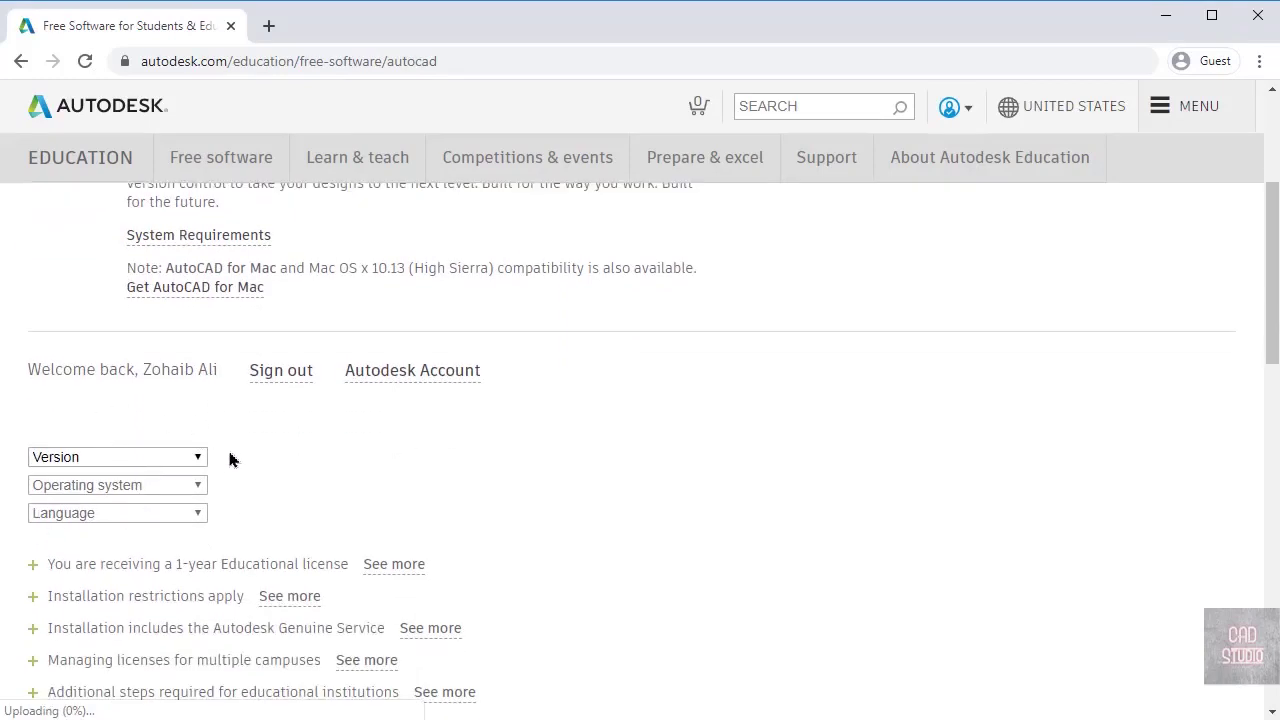
pyautogui.click(155, 460)
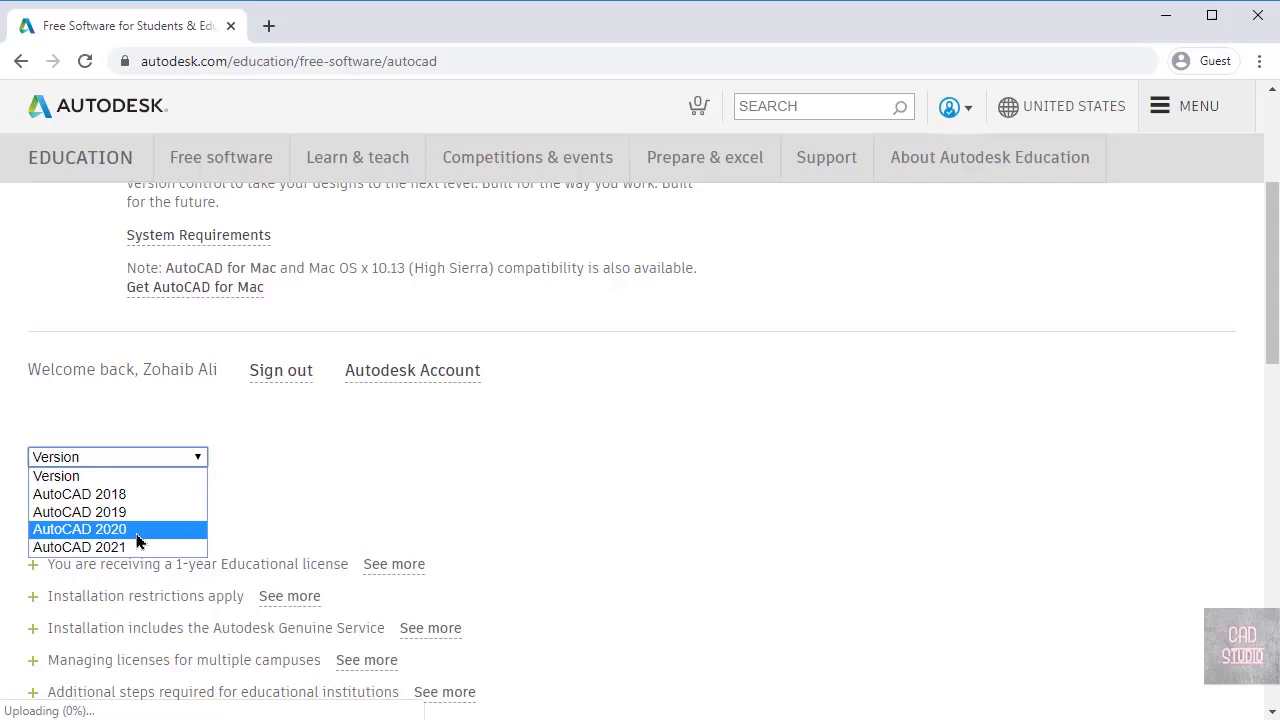
# - Settle the download on Version AutoCAD 2020 and Operating system Windows 64-bit
pyautogui.click(138, 530)
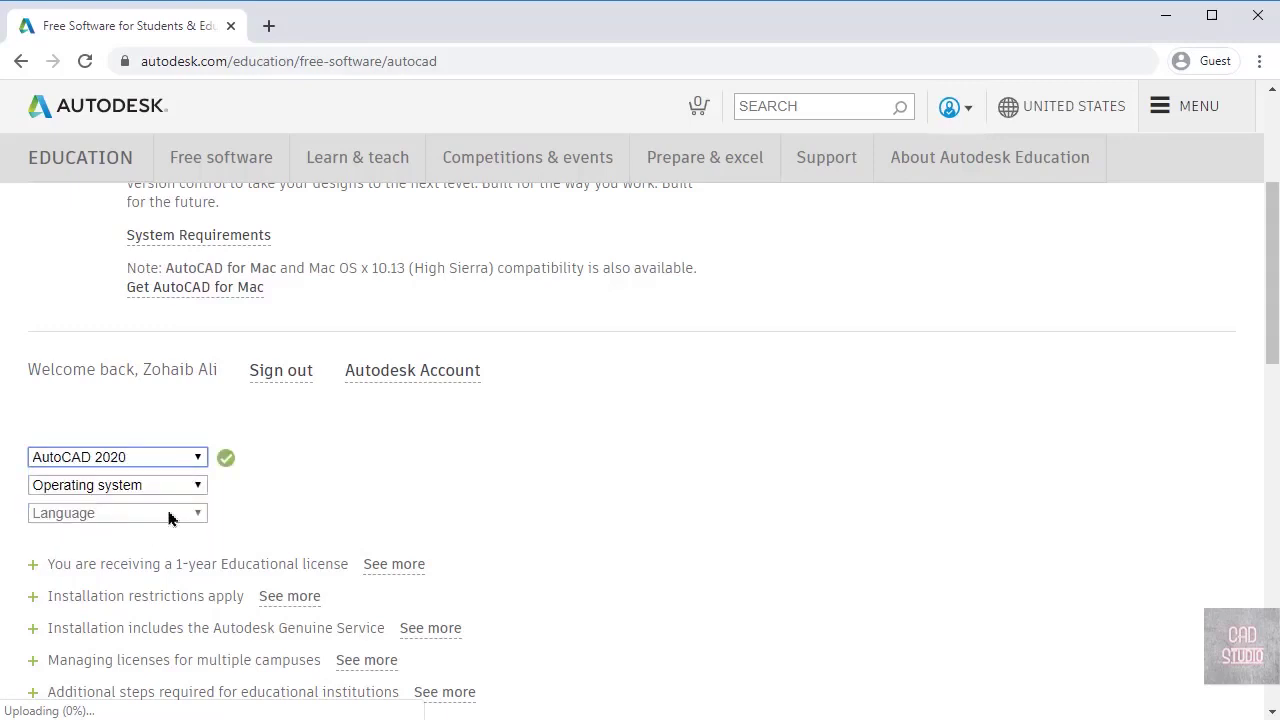
pyautogui.click(161, 495)
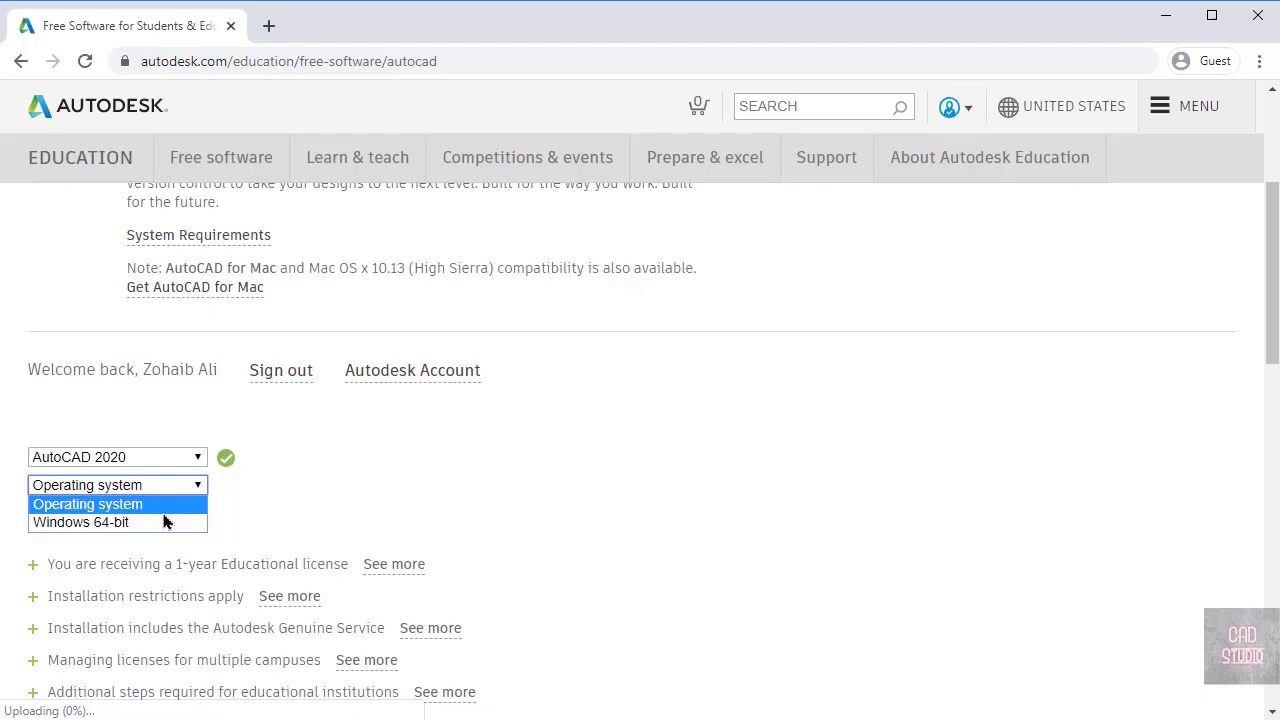
pyautogui.click(188, 460)
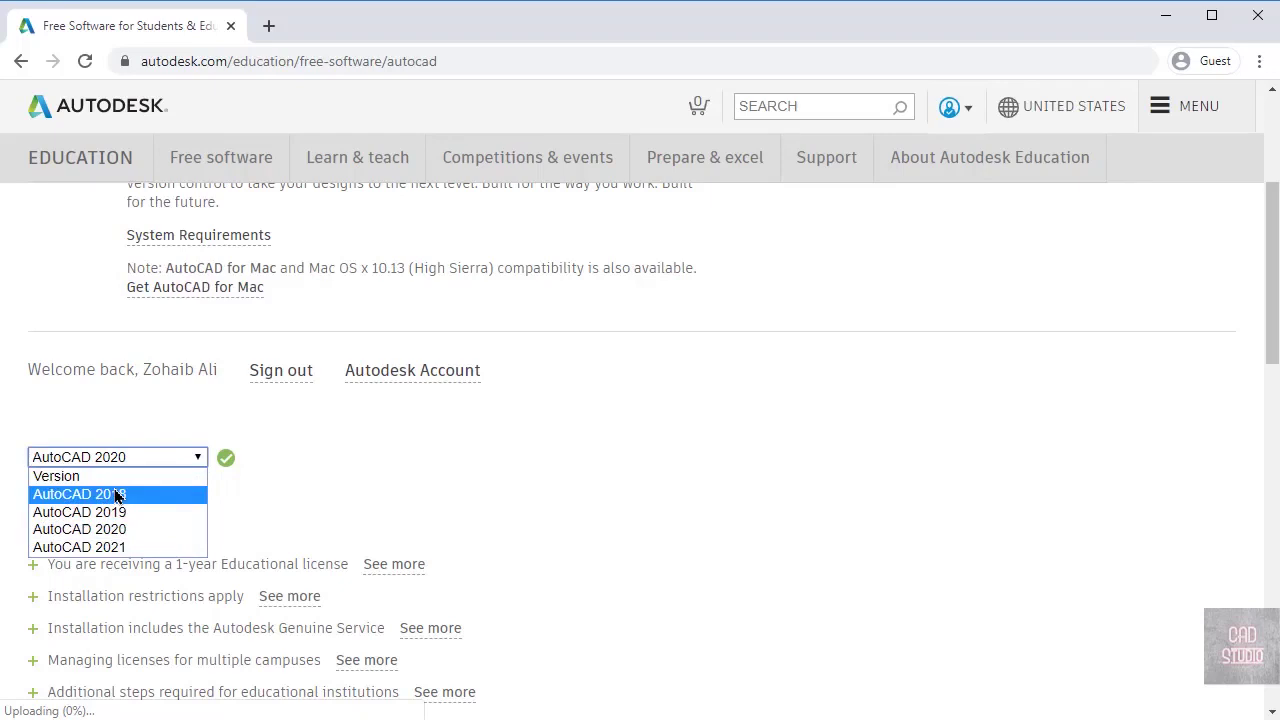
pyautogui.click(115, 492)
pyautogui.click(160, 488)
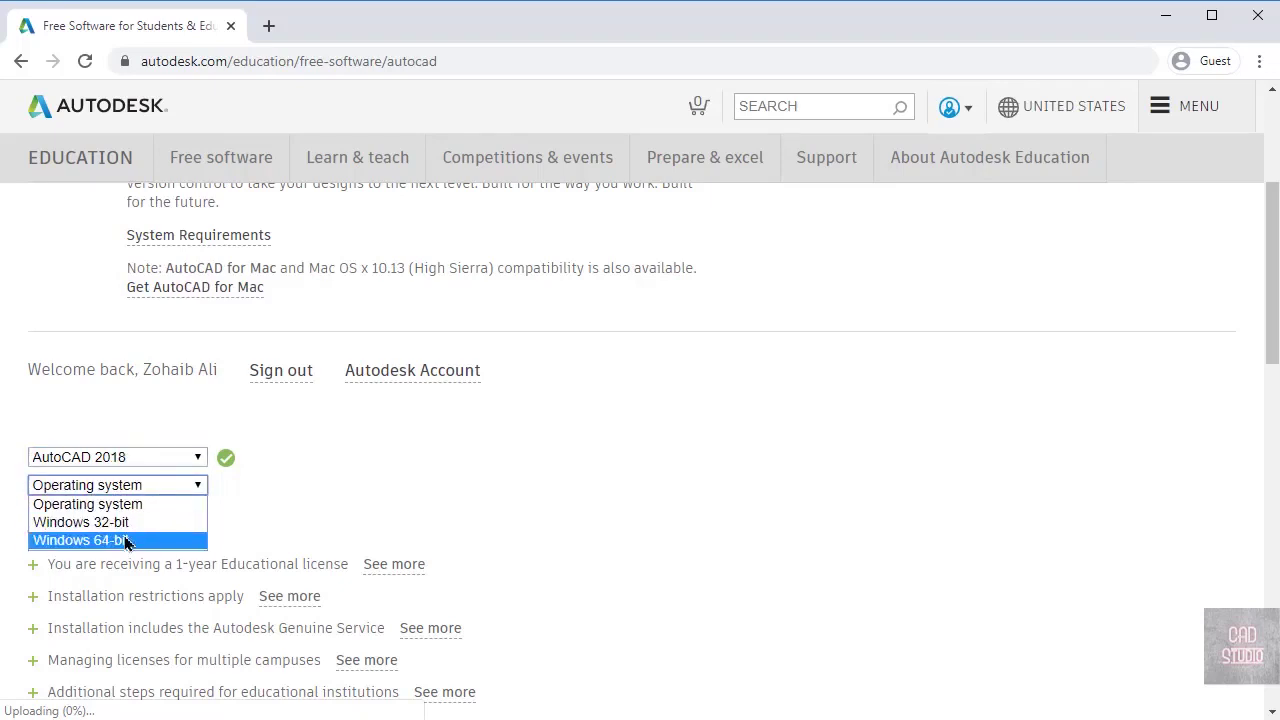
pyautogui.click(333, 511)
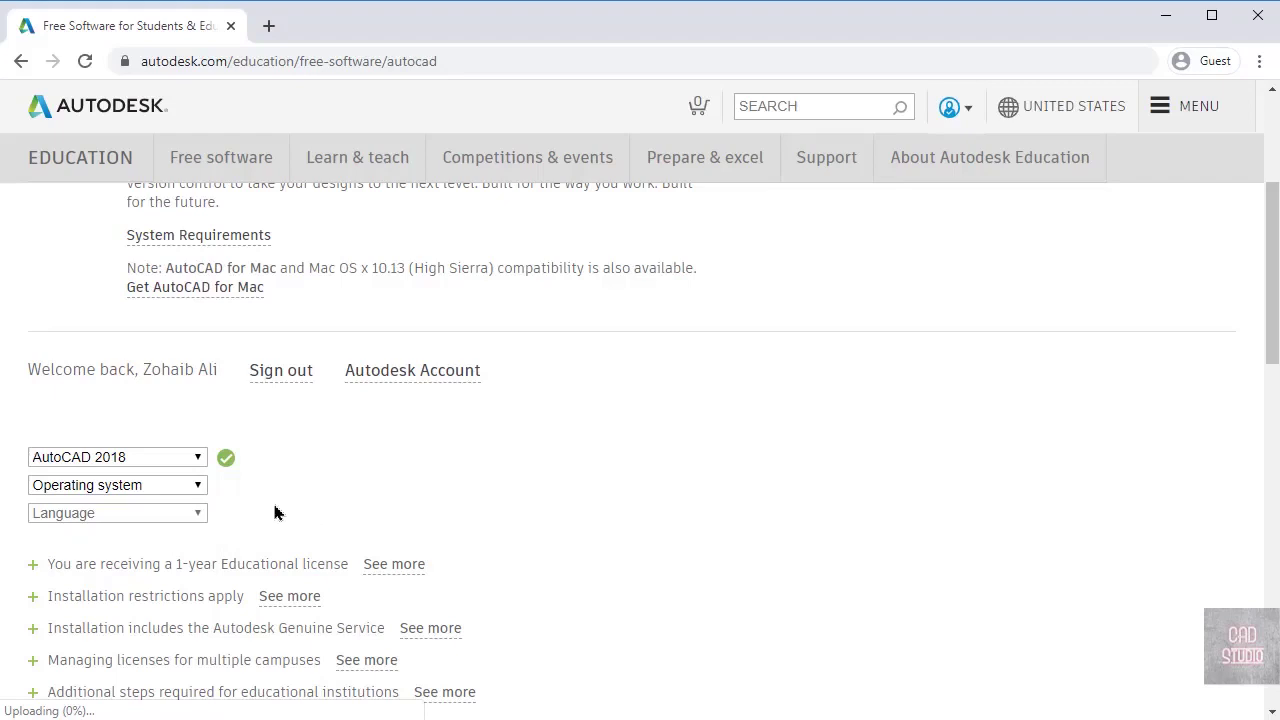
pyautogui.click(162, 467)
pyautogui.click(108, 532)
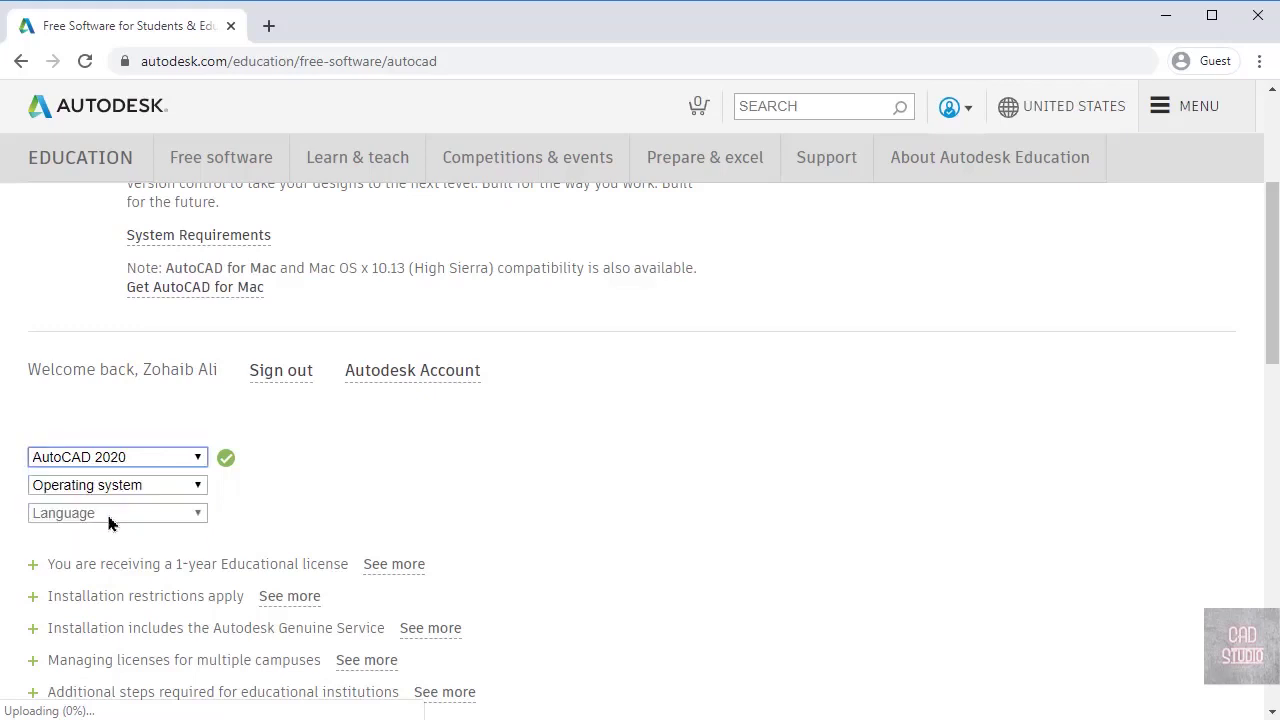
pyautogui.click(155, 460)
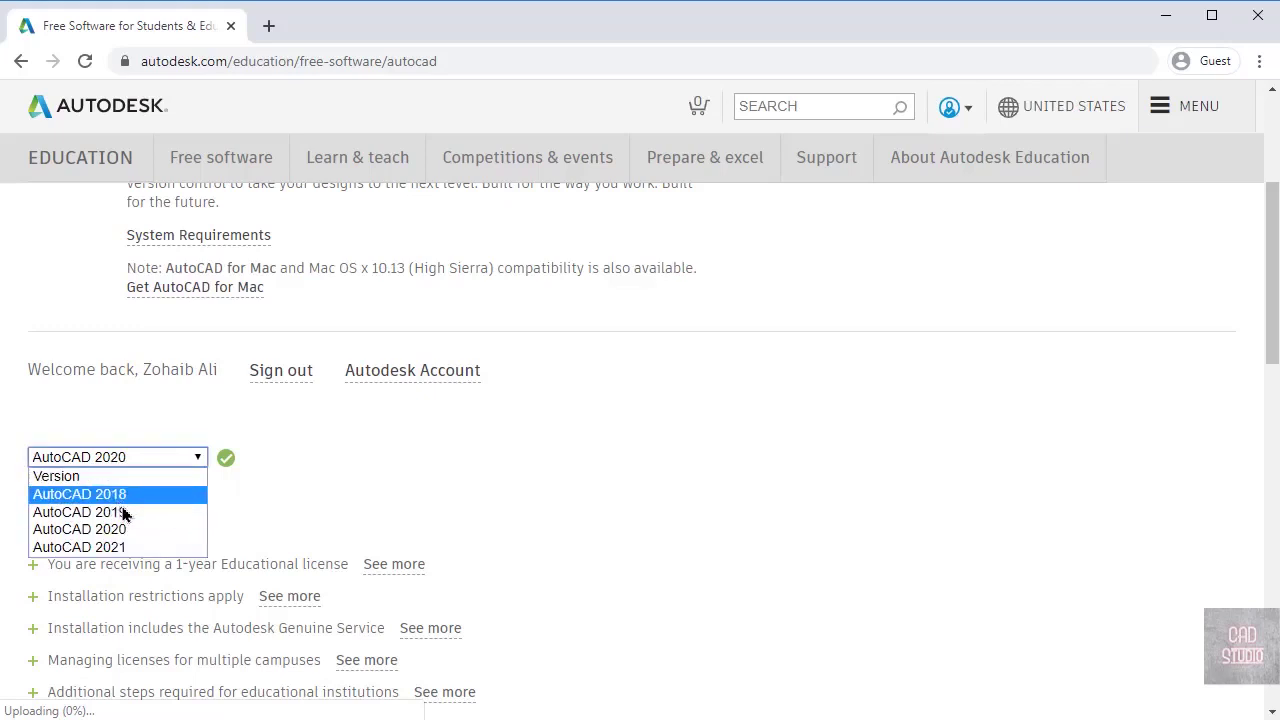
pyautogui.click(296, 511)
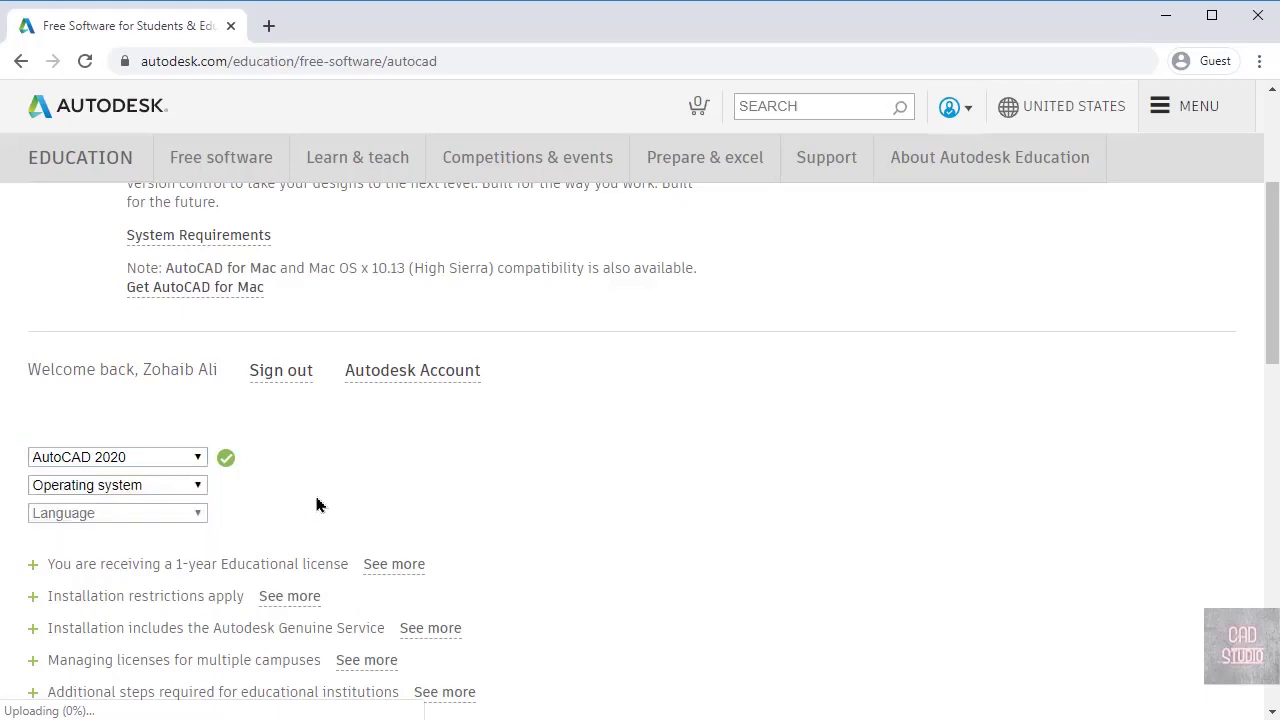
pyautogui.click(166, 490)
pyautogui.click(120, 524)
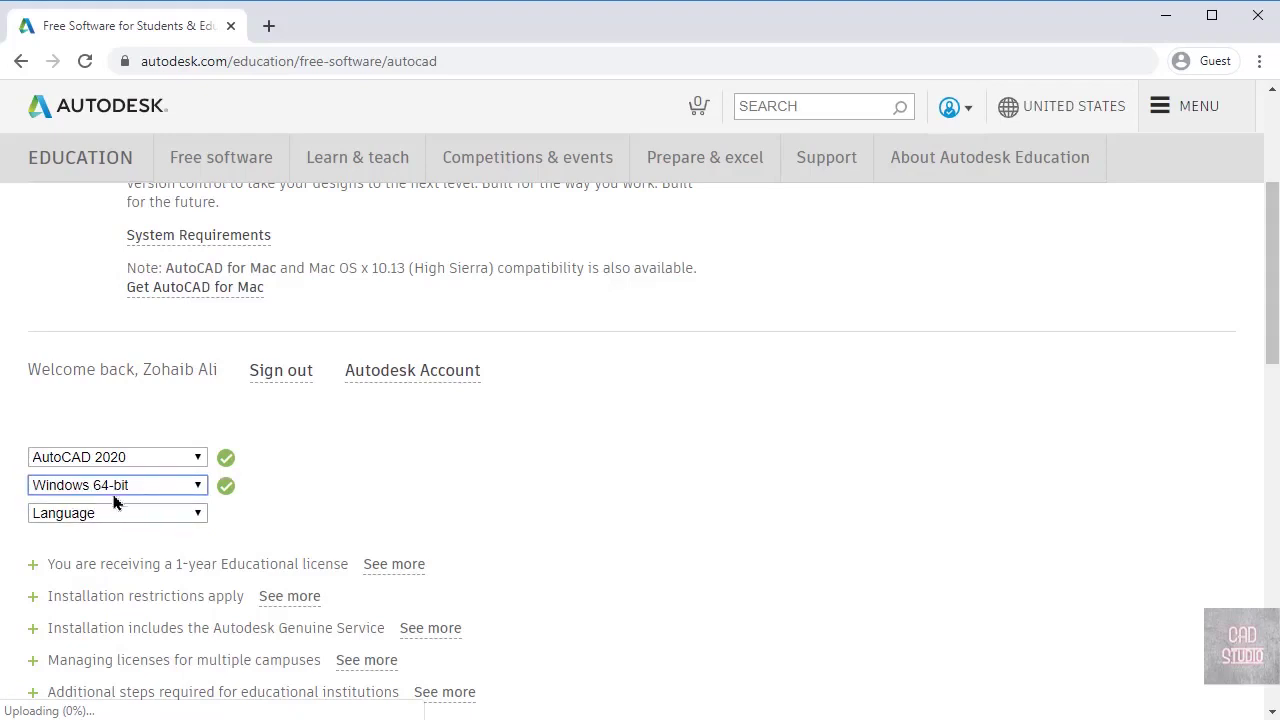
# - Select English as the installer language, then scroll down and choose INSTALL NOW
pyautogui.click(195, 515)
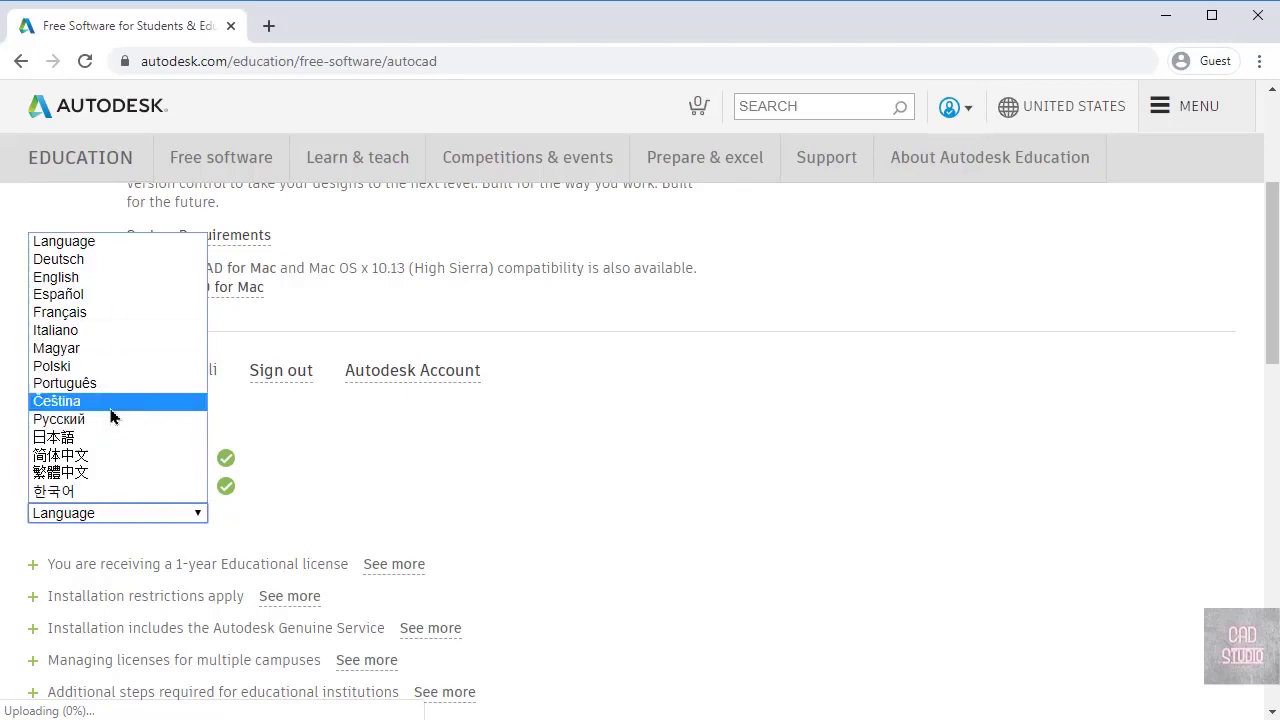
pyautogui.click(98, 289)
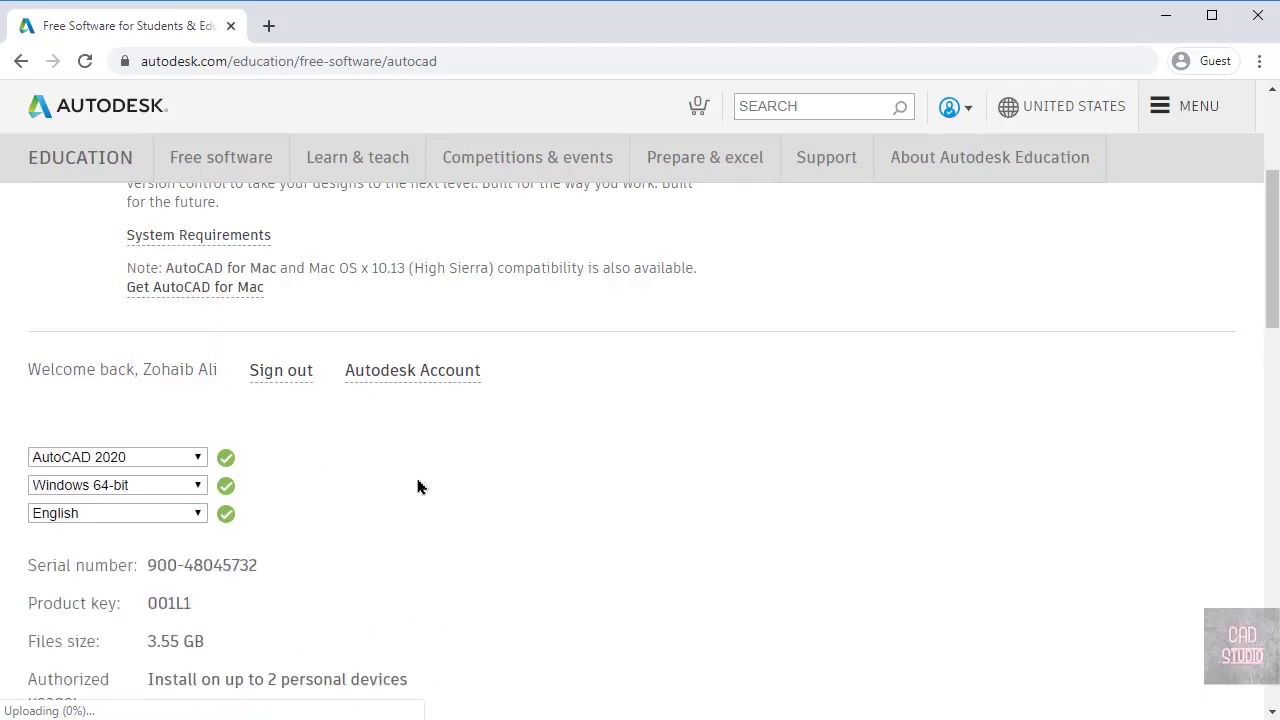
pyautogui.scroll(-2, 557, 460)
pyautogui.scroll(-1, 560, 468)
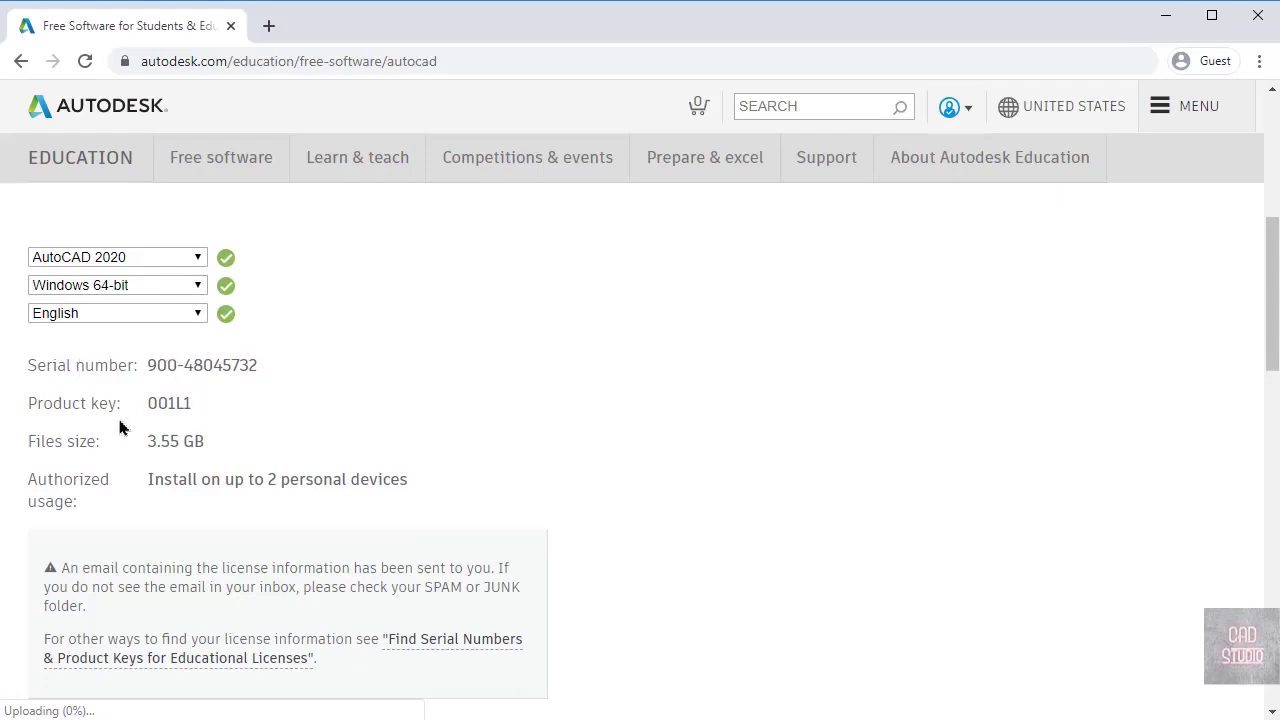
pyautogui.scroll(-3, 300, 460)
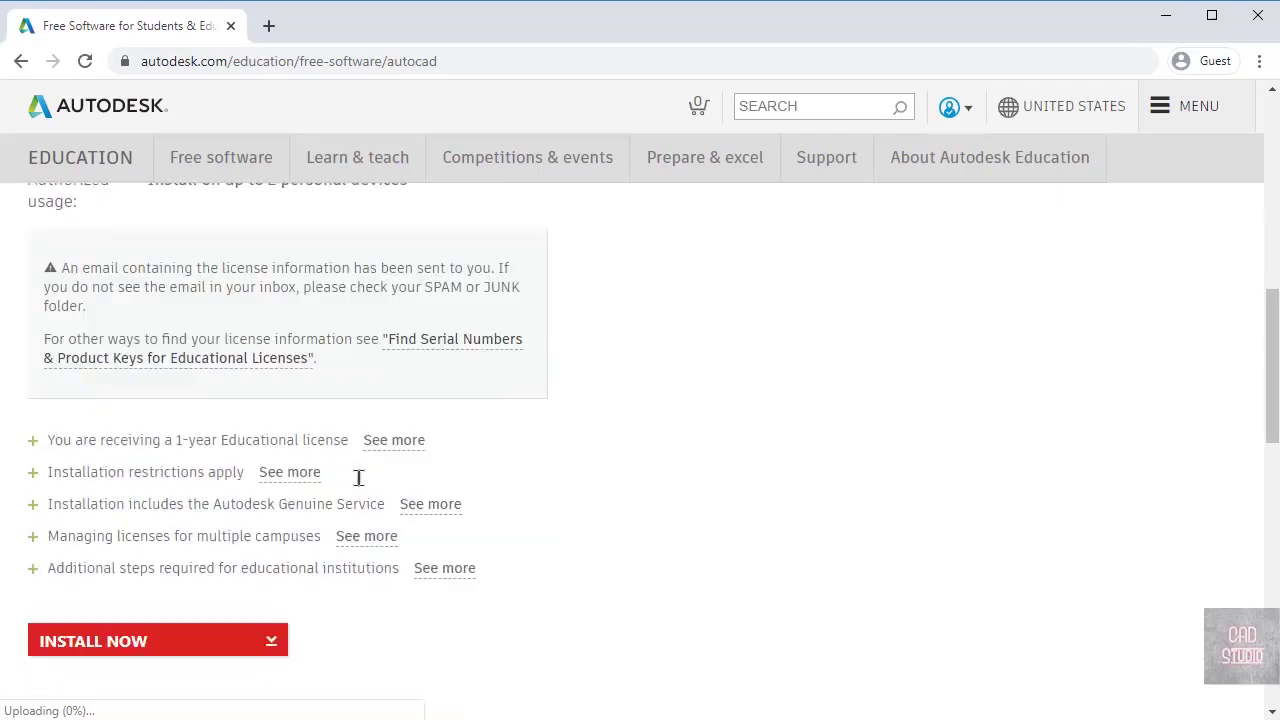
pyautogui.scroll(-1, 195, 653)
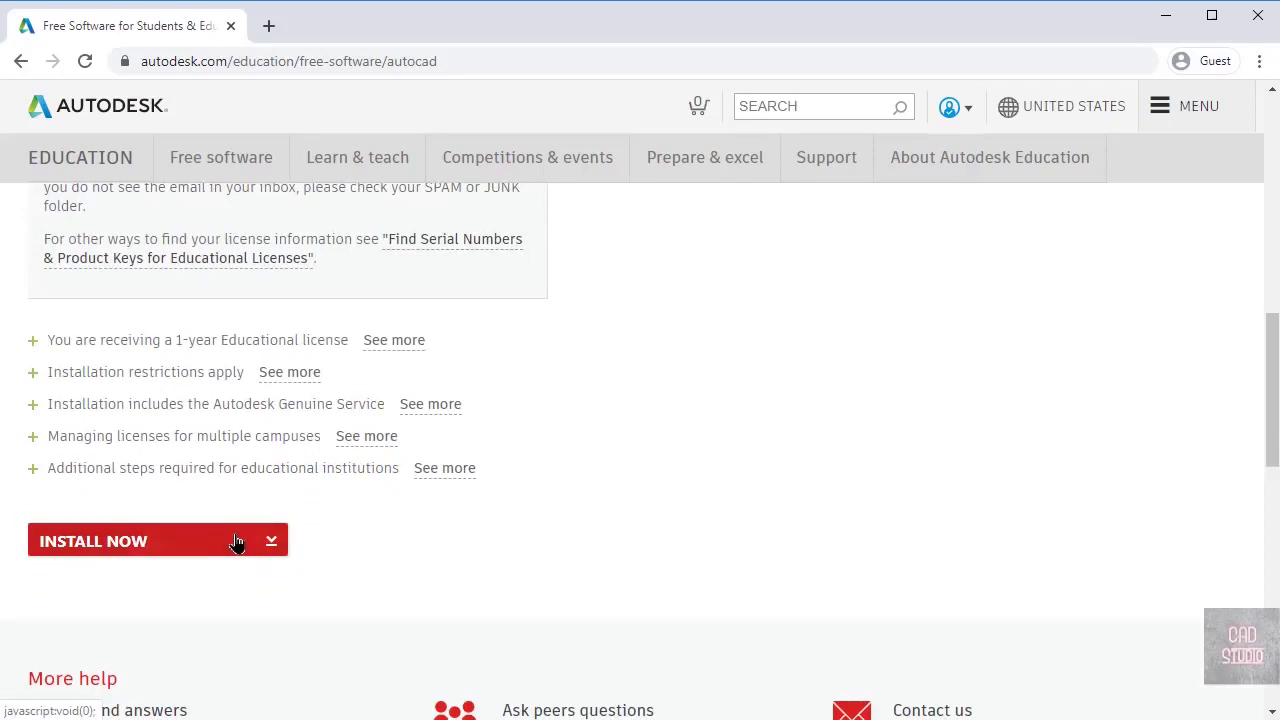
pyautogui.click(240, 548)
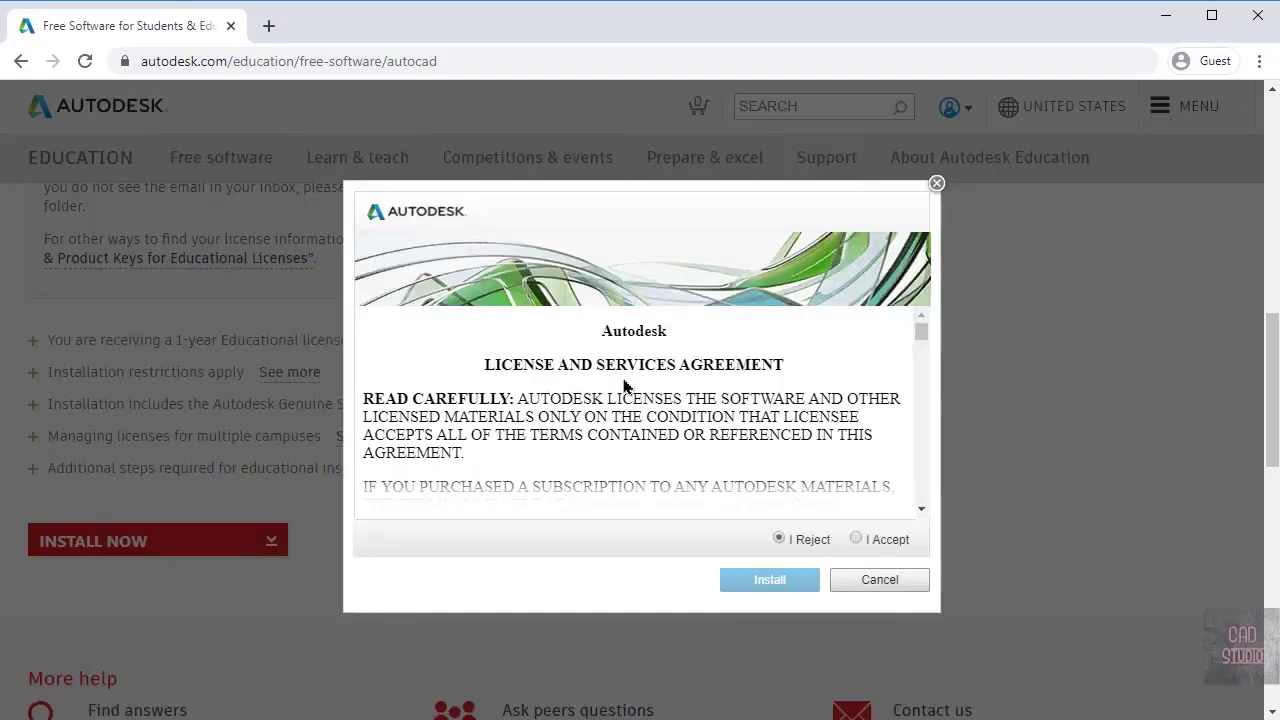
# - Accept the license agreement and start downloading the AutoCAD 2020 installer
pyautogui.click(855, 539)
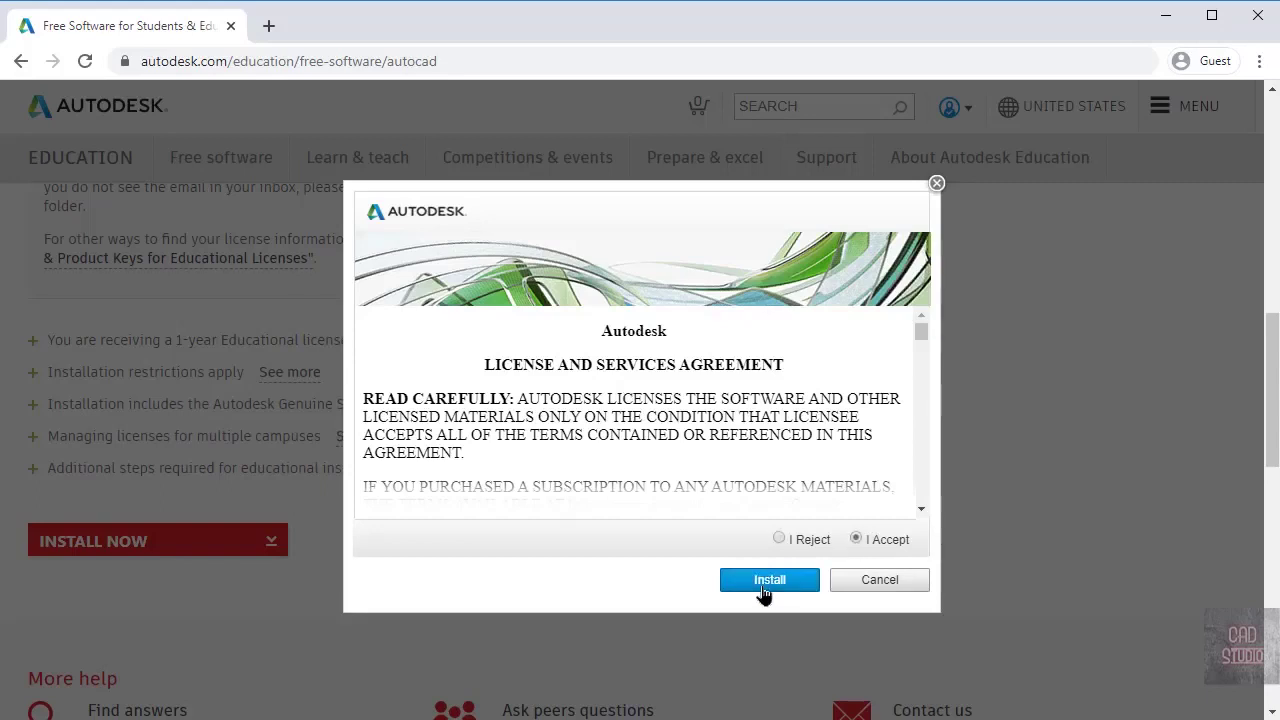
pyautogui.click(760, 582)
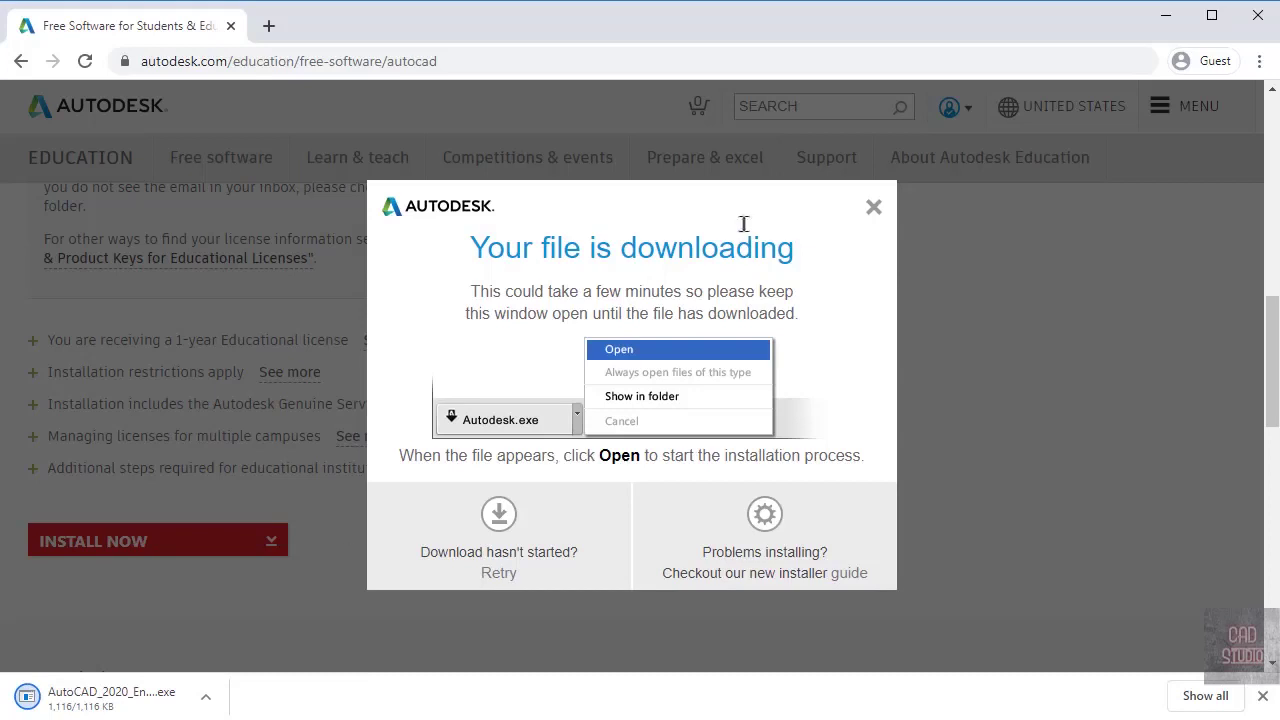
# - Dismiss the 'Your file is downloading' notice and scroll up to the serial number and product key
pyautogui.click(873, 206)
pyautogui.scroll(3, 470, 398)
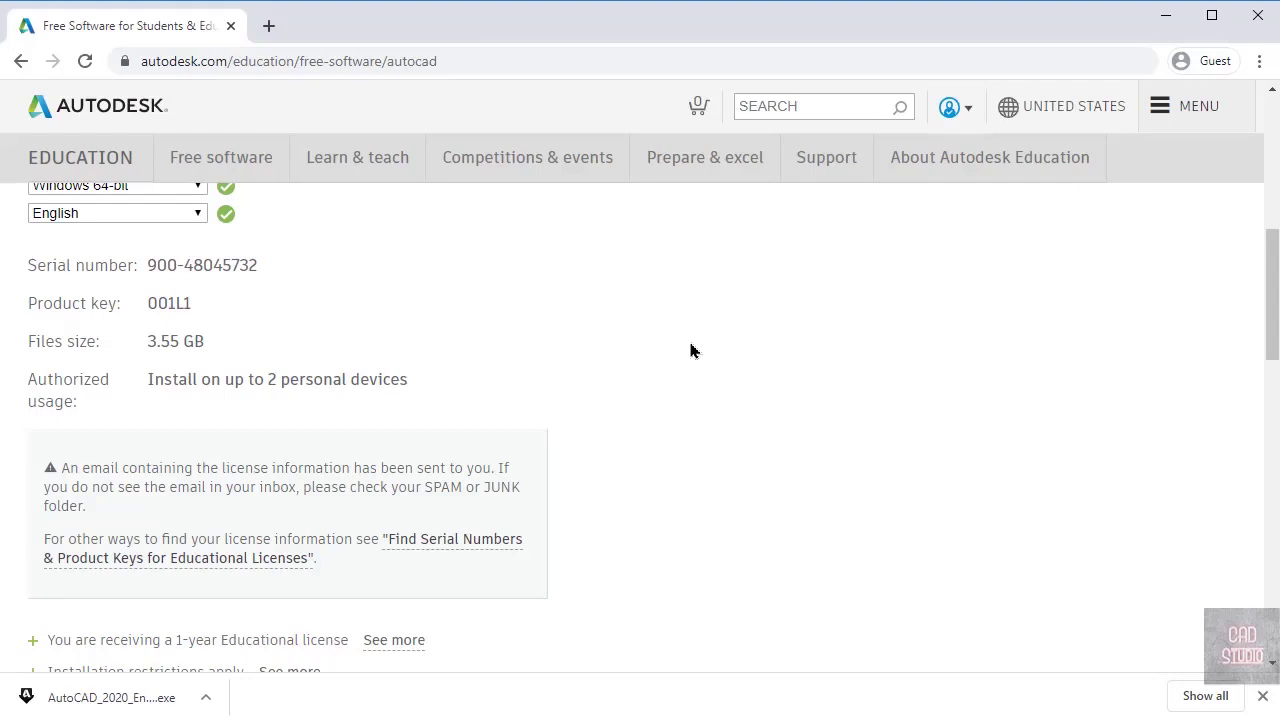
pyautogui.scroll(1, 614, 414)
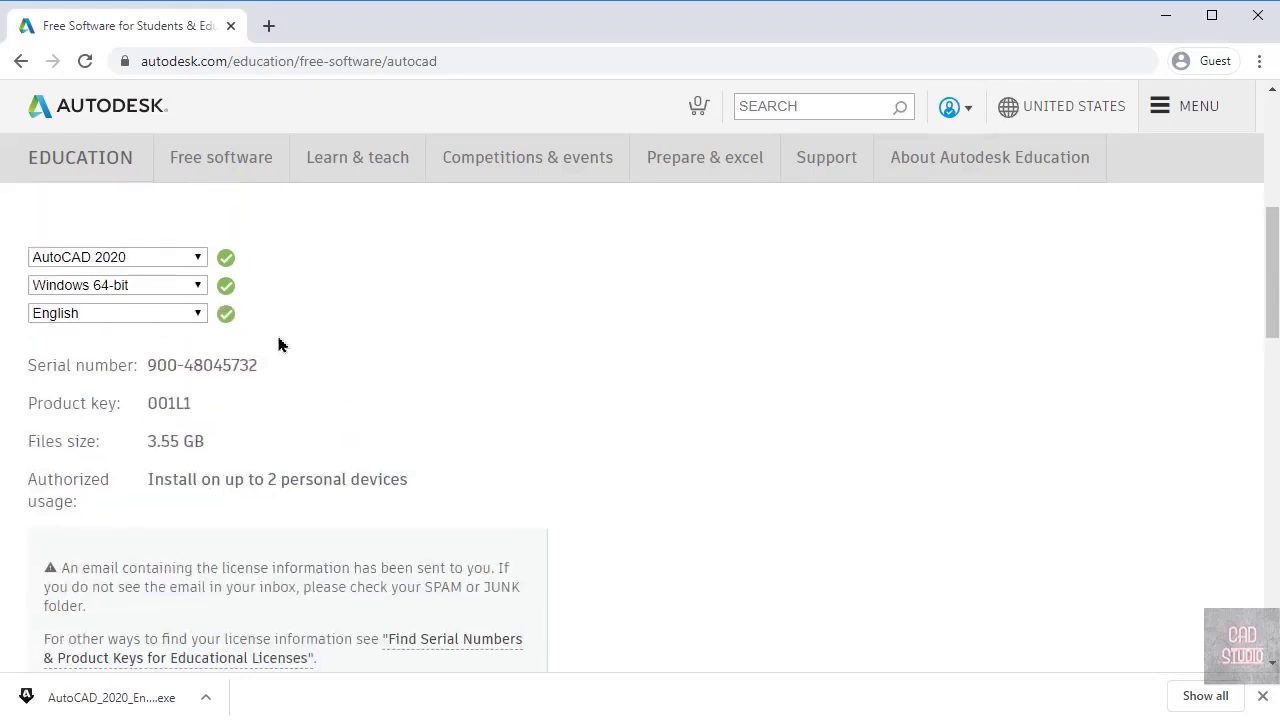